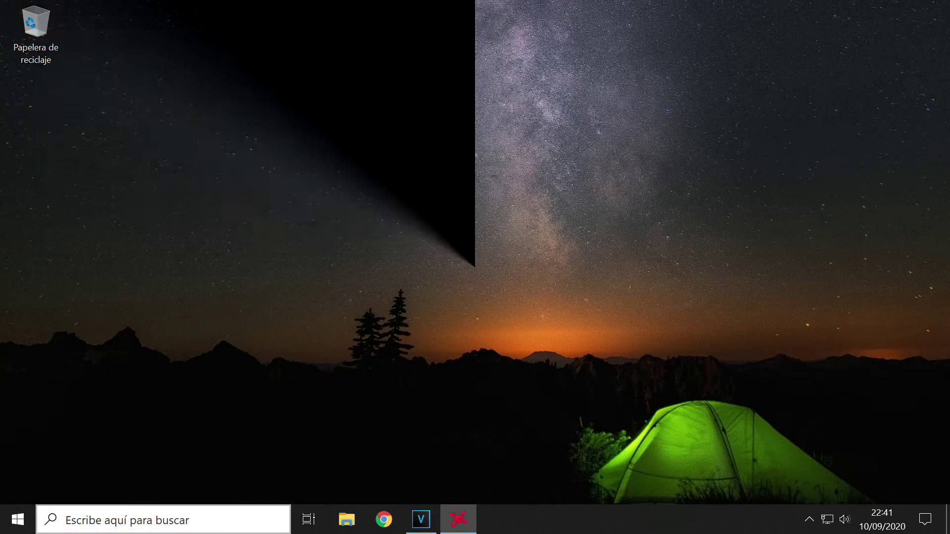
# Search Windows for msinfo and launch System Information
pyautogui.click(162, 517)
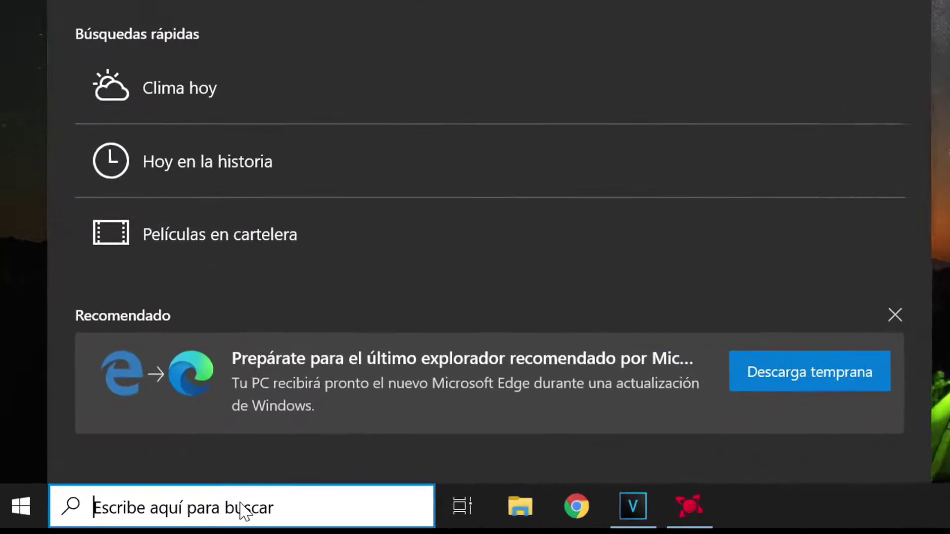
pyautogui.write('msinfo')
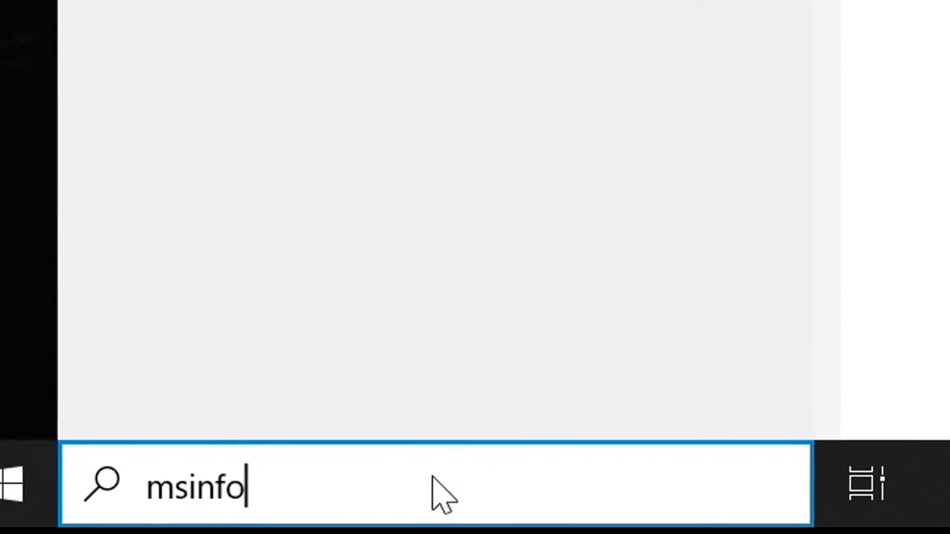
pyautogui.press('Return')
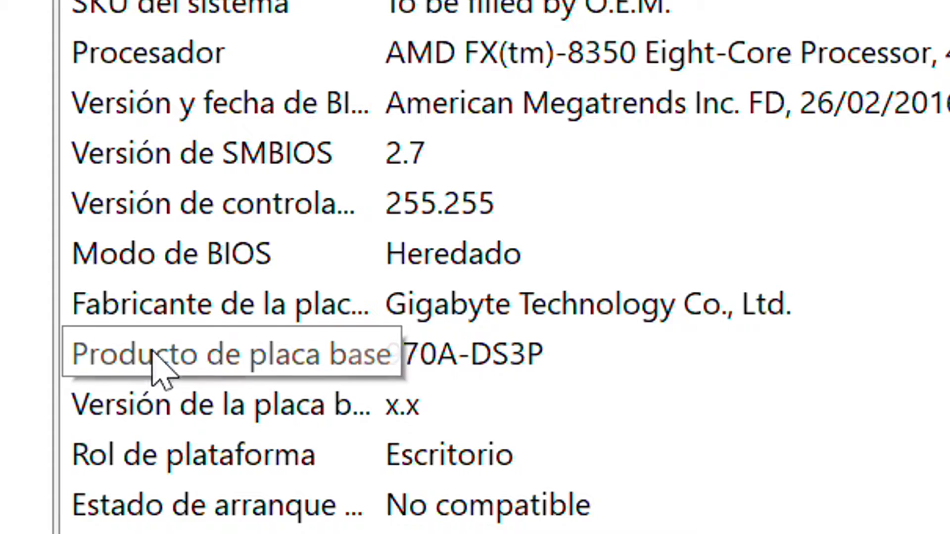
# Check the baseboard product, baseboard version and BIOS version and date in the system summary, and close System Information
pyautogui.click(521, 353)
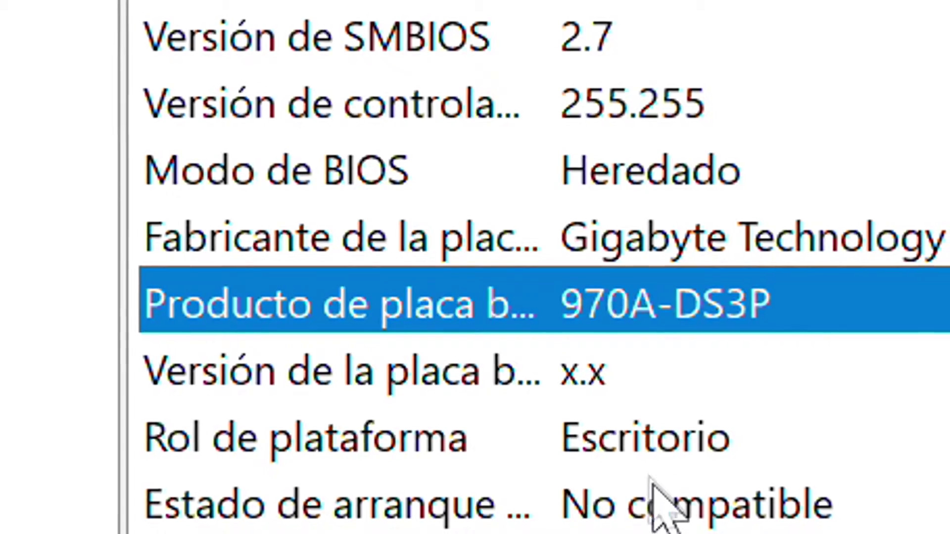
pyautogui.click(591, 372)
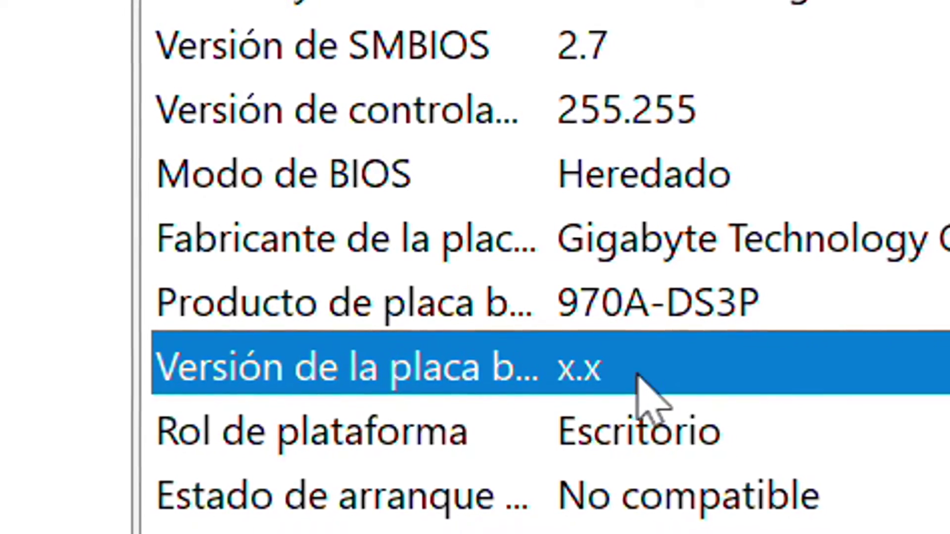
pyautogui.click(742, 304)
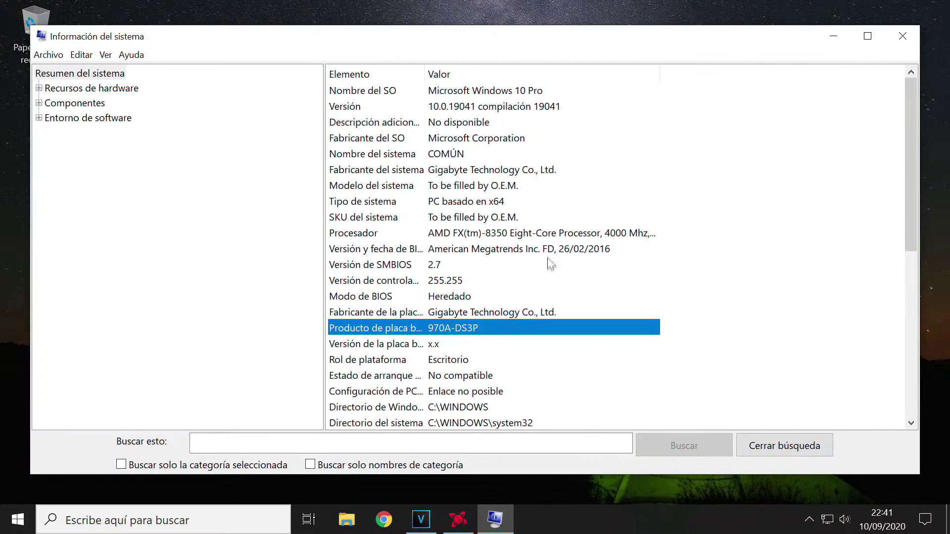
pyautogui.click(542, 253)
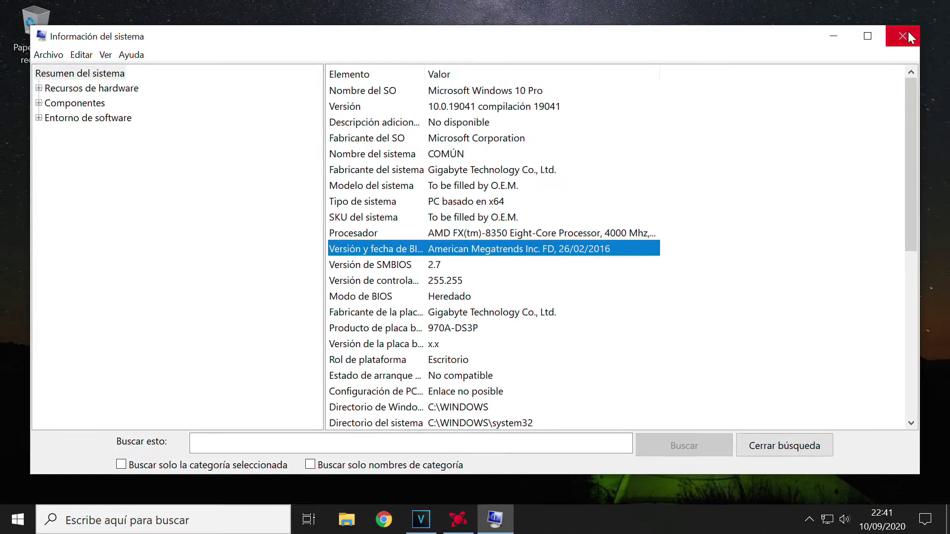
pyautogui.click(906, 34)
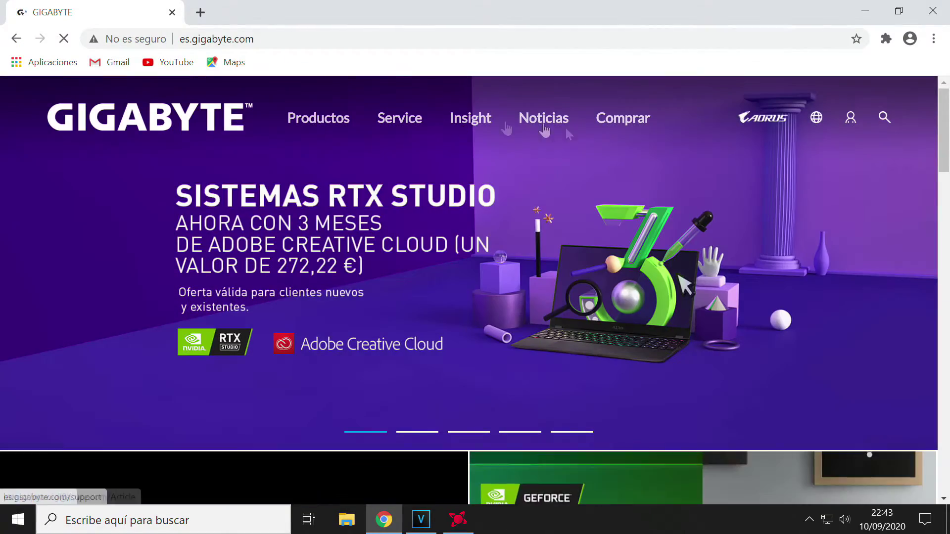
# On the Gigabyte website in Chrome, search for the model 970a-ds3p and open the GA-970A-DS3P (Rev. 2.x) product page
pyautogui.click(884, 117)
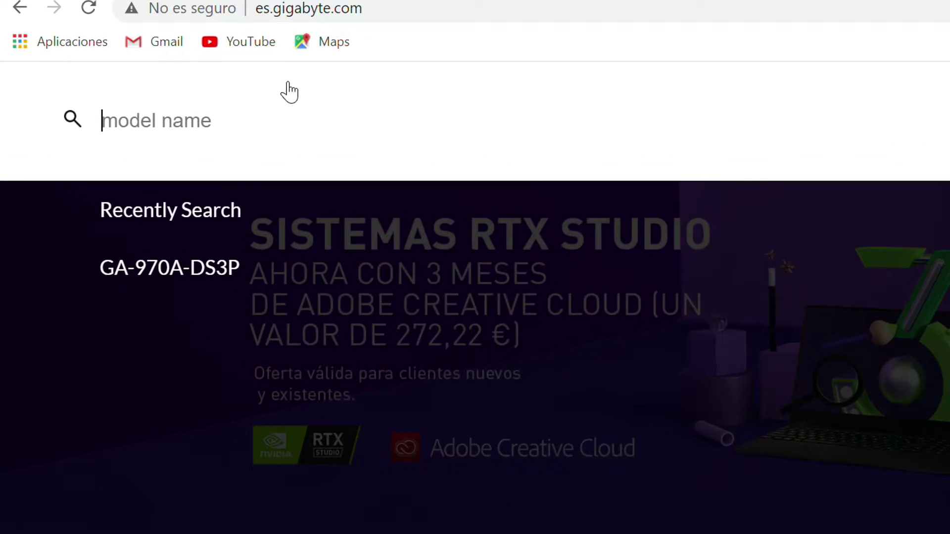
pyautogui.write('970a-ds3')
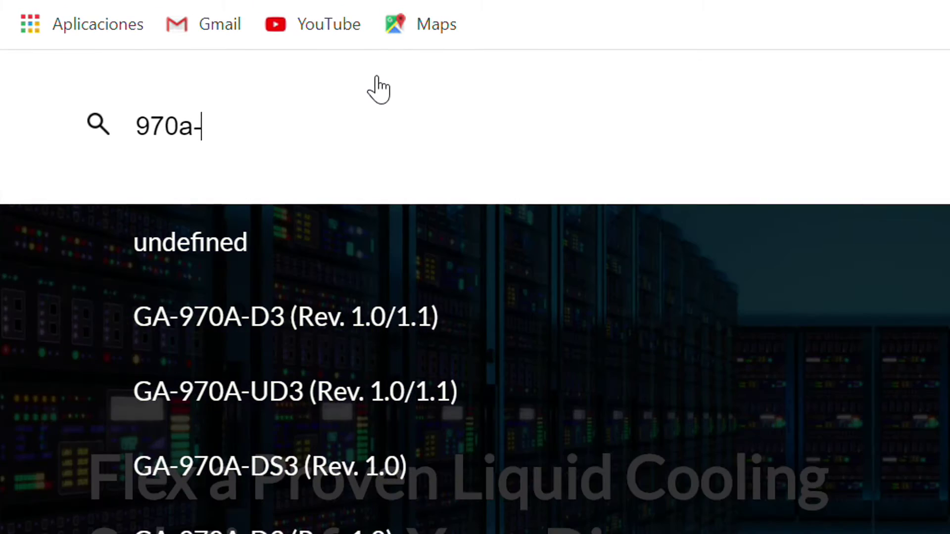
pyautogui.write('p')
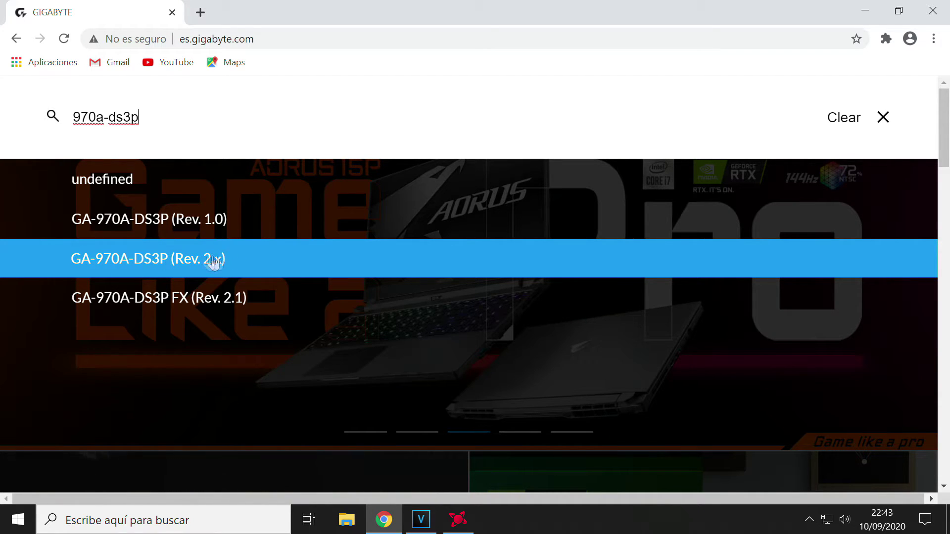
pyautogui.click(161, 263)
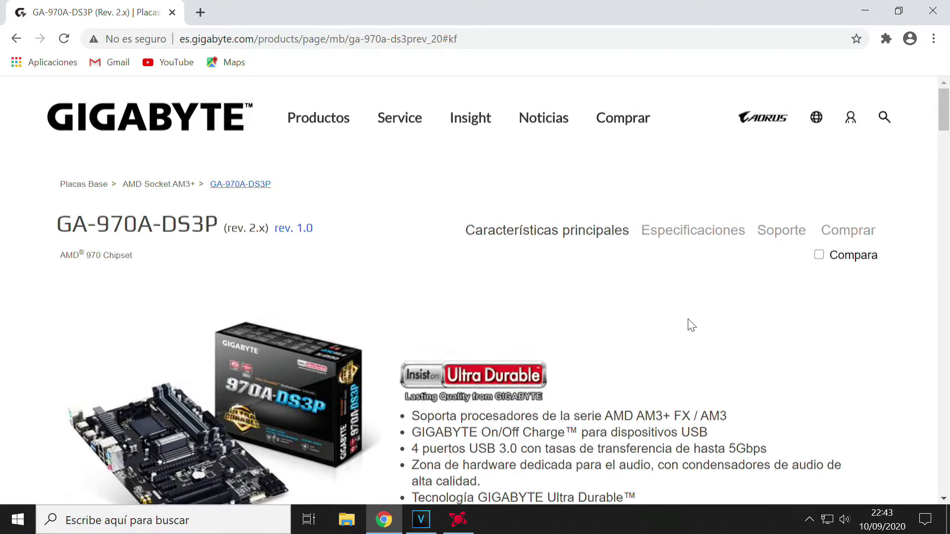
# Look over the motherboard's main features and open its support downloads
pyautogui.scroll(-5, 693, 324)
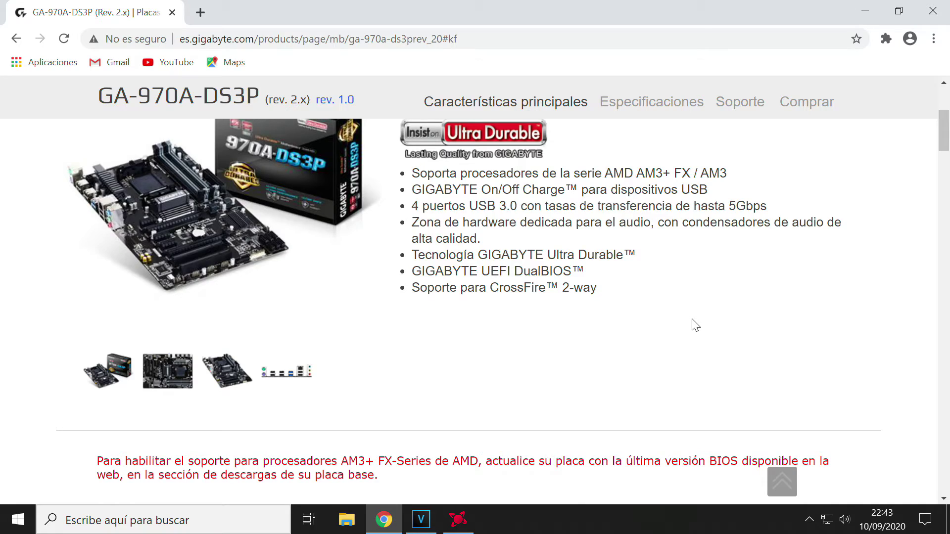
pyautogui.scroll(-20, 695, 325)
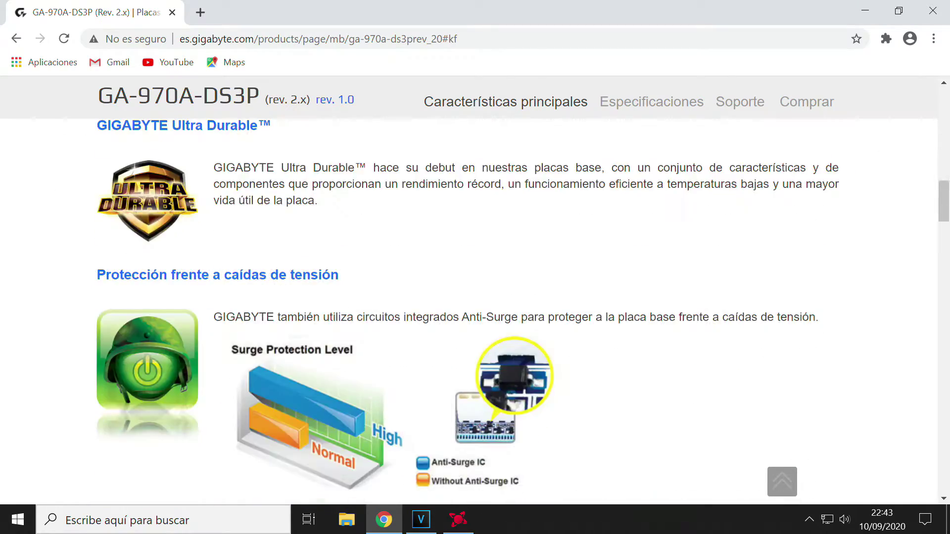
pyautogui.scroll(20, 690, 301)
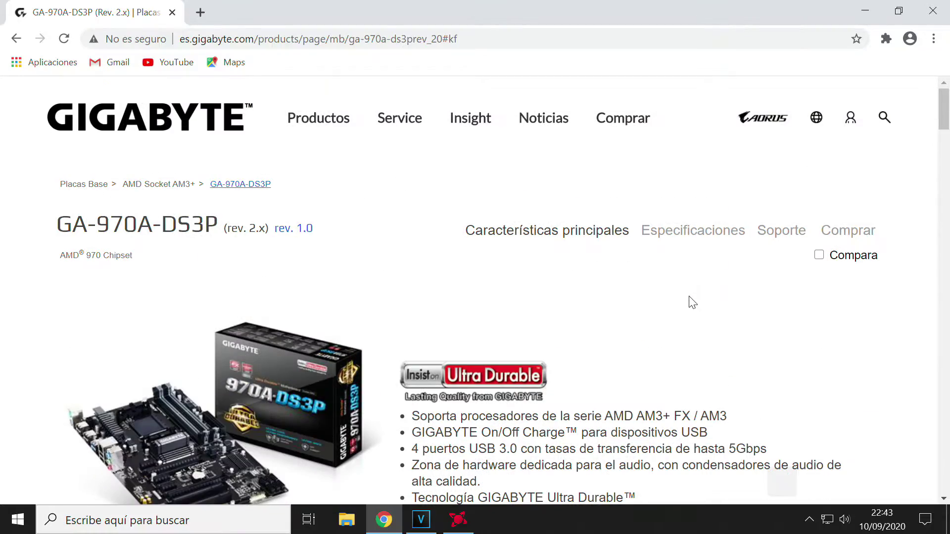
pyautogui.click(782, 233)
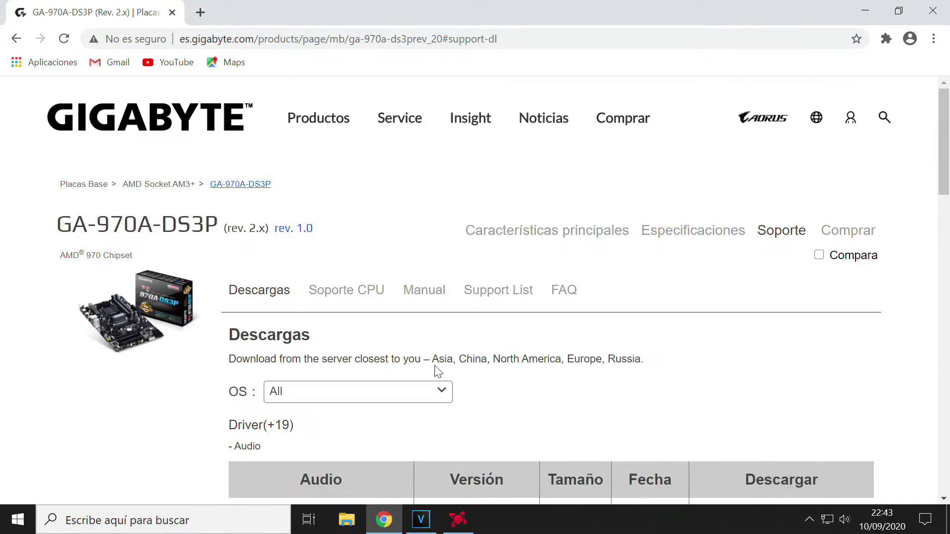
# Expand the BIOS section of the motherboard's downloads and review the versions, dates and descriptions offered
pyautogui.scroll(-2, 436, 371)
pyautogui.scroll(-8, 467, 322)
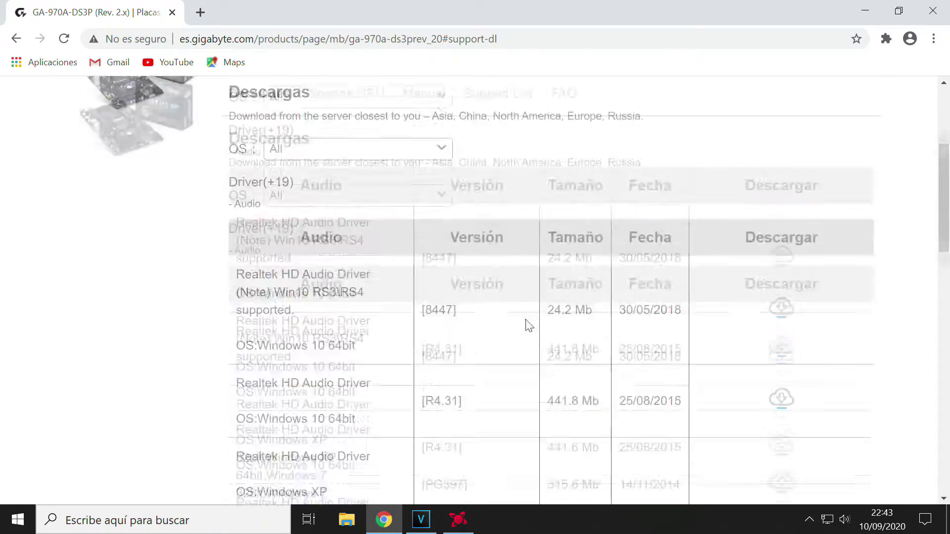
pyautogui.scroll(-5, 443, 331)
pyautogui.scroll(1, 411, 311)
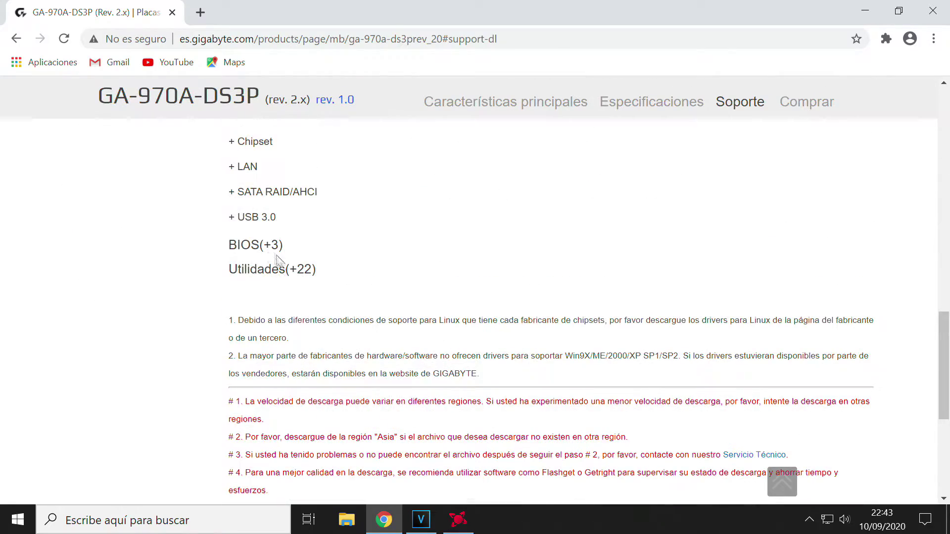
pyautogui.click(258, 233)
pyautogui.scroll(-6, 270, 254)
pyautogui.scroll(5, 272, 270)
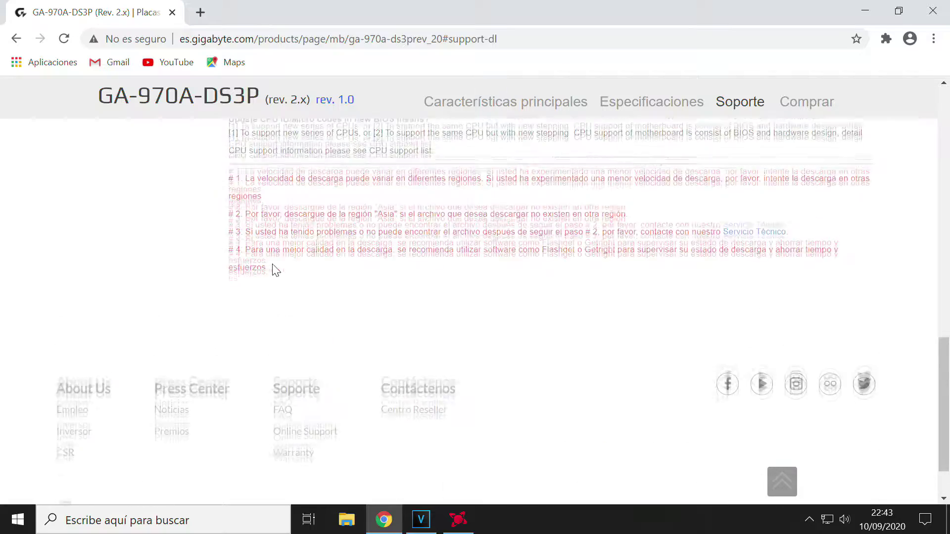
pyautogui.scroll(7, 272, 270)
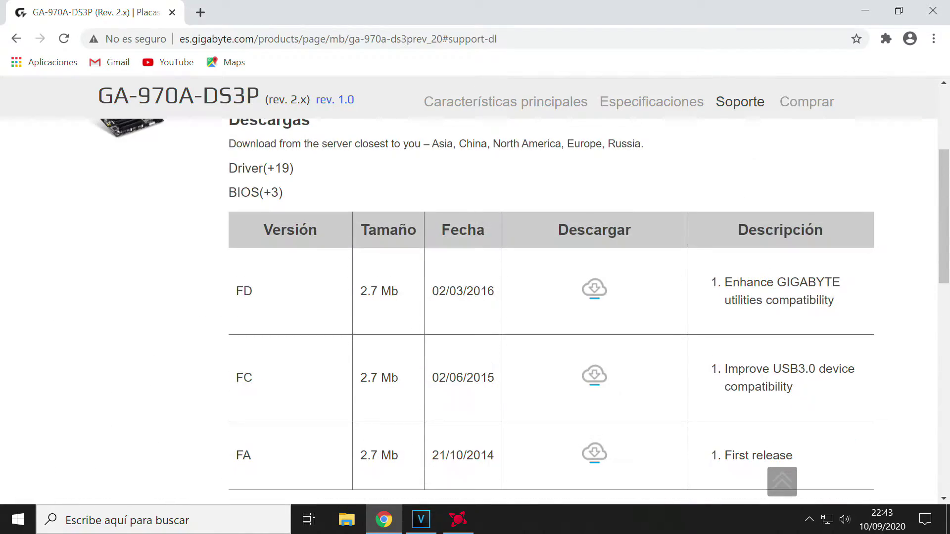
pyautogui.scroll(-1, 399, 307)
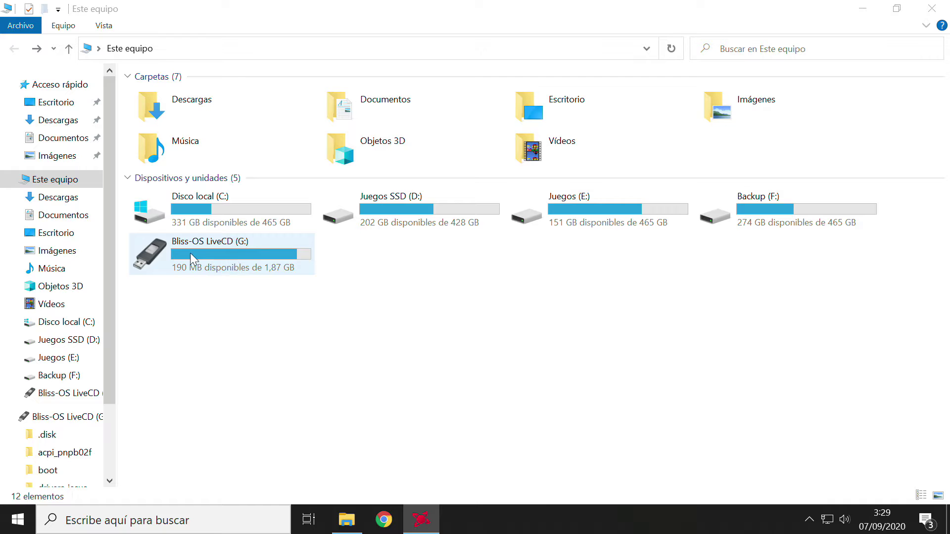
# In File Explorer, open the format settings of the Bliss-OS LiveCD (G:) USB drive and keep FAT32 as the file system
pyautogui.click(225, 251)
pyautogui.rightClick(238, 266)
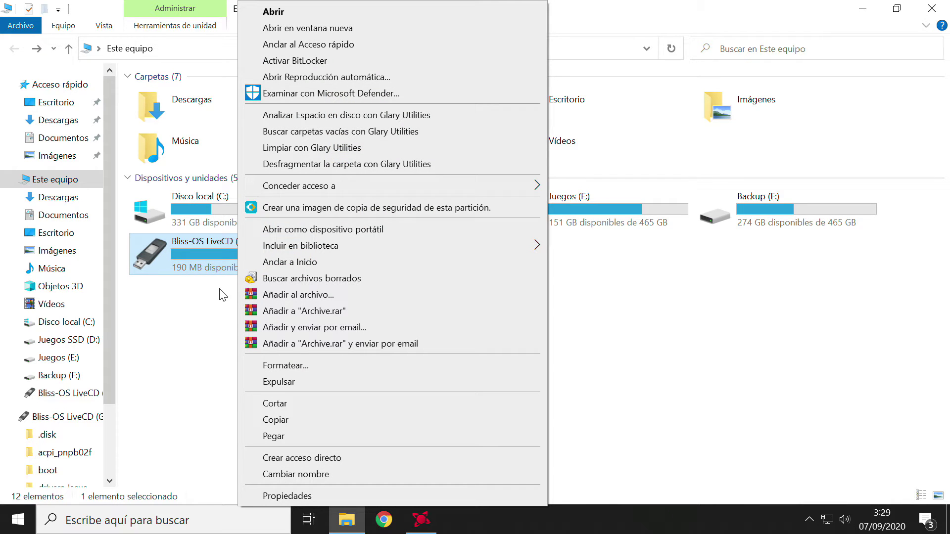
pyautogui.click(287, 365)
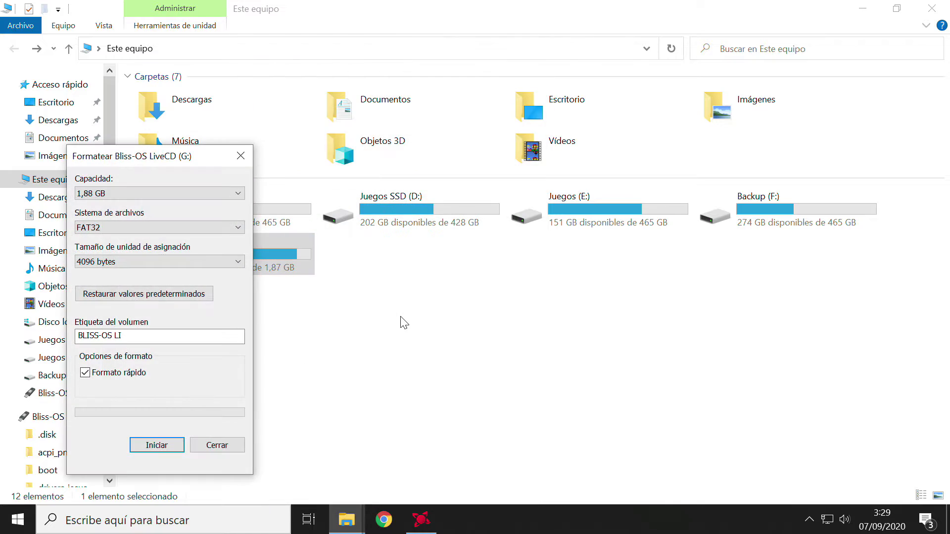
pyautogui.click(211, 228)
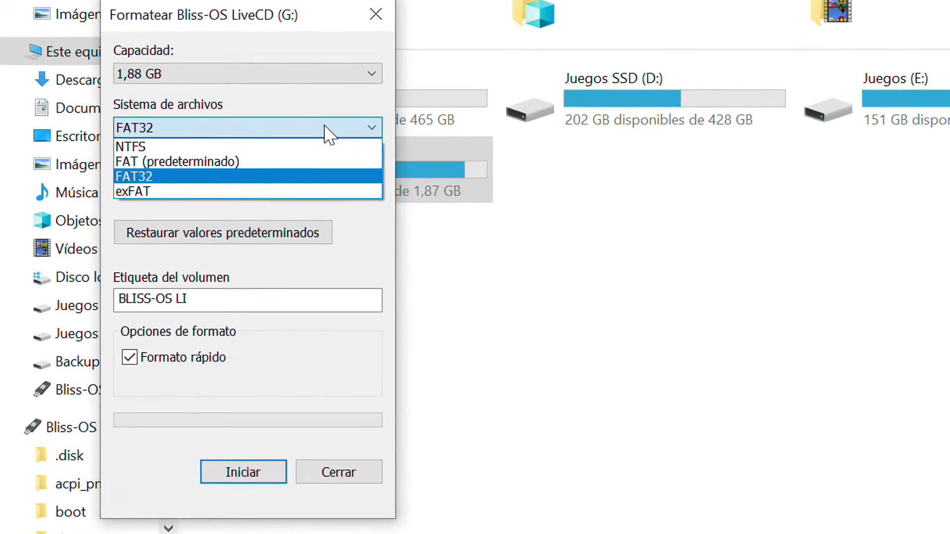
pyautogui.click(327, 129)
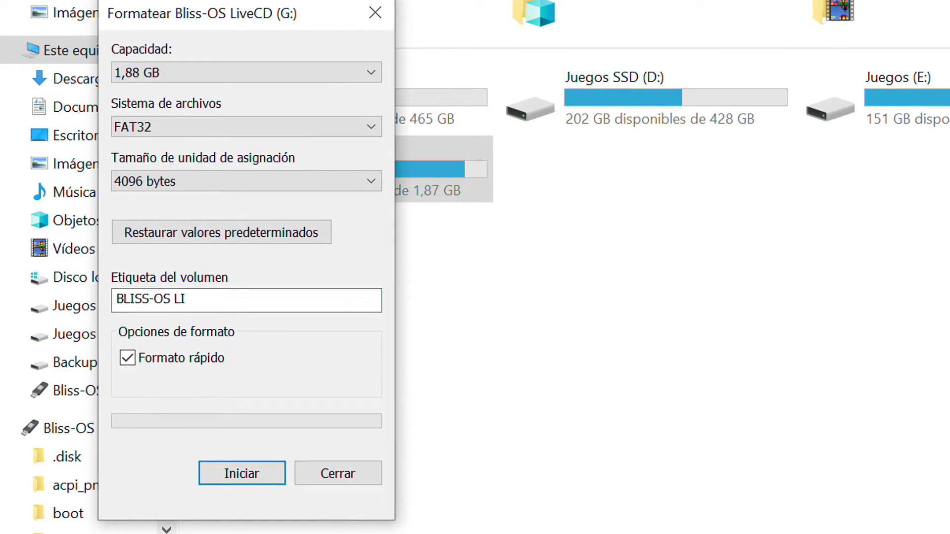
# Clear the existing volume label in the USB drive's format settings
pyautogui.press('Tab')
pyautogui.press('Tab')
pyautogui.press('Tab')
pyautogui.press('BackSpace')
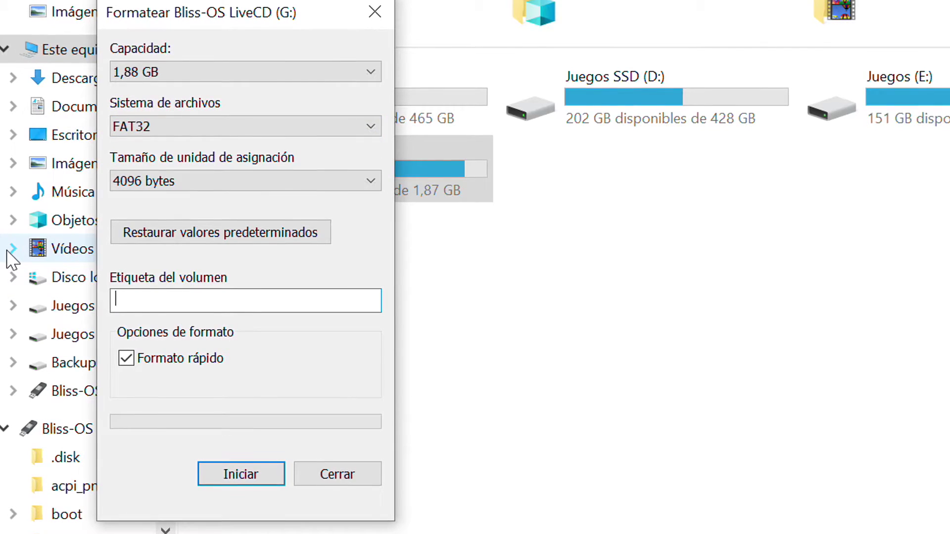
pyautogui.write('Actualiza')
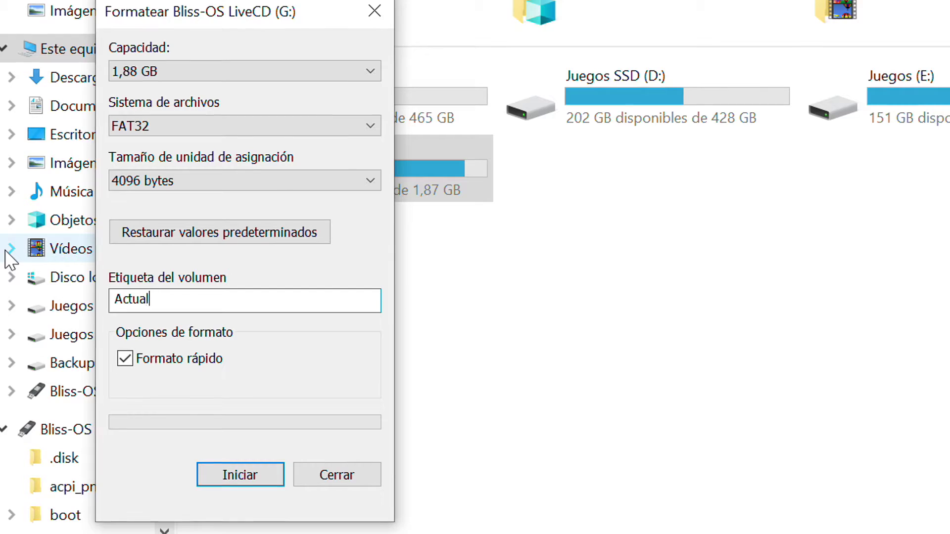
pyautogui.write('ci')
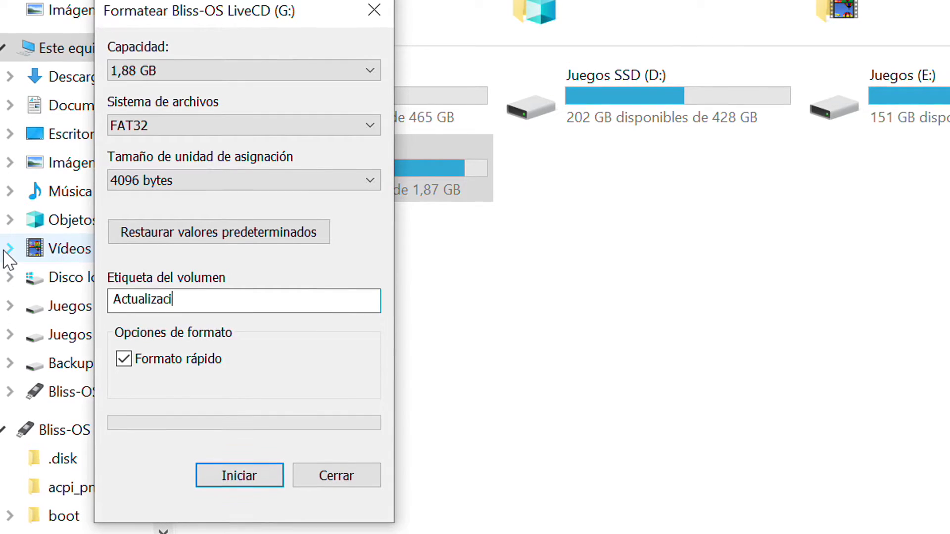
pyautogui.press('BackSpace')
pyautogui.press('BackSpace')
pyautogui.press('BackSpace')
pyautogui.press('BackSpace')
pyautogui.press('BackSpace')
pyautogui.press('BackSpace')
pyautogui.press('BackSpace')
pyautogui.press('BackSpace')
pyautogui.press('BackSpace')
pyautogui.press('BackSpace')
pyautogui.press('BackSpace')
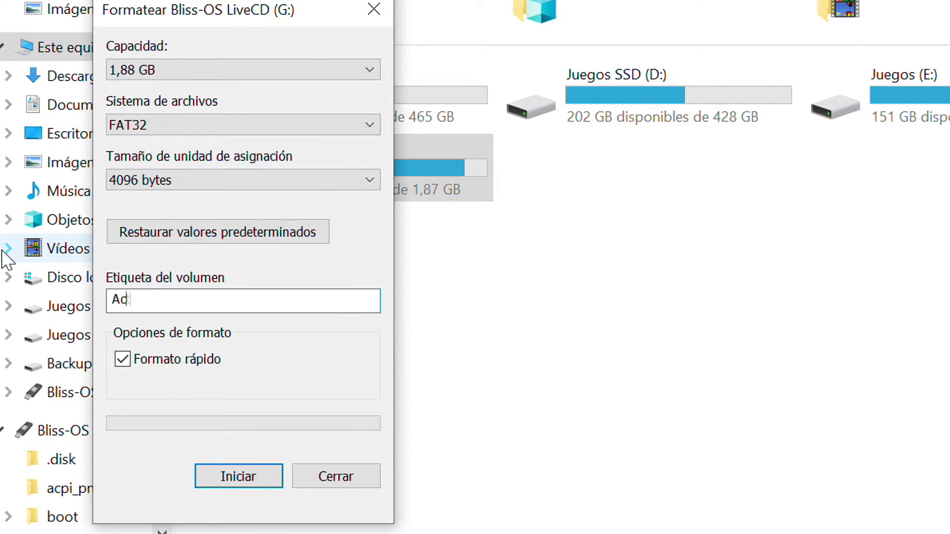
# Set the volume label to "Ac Bios" and quick-format the G: USB drive, accepting the erase and completion messages
pyautogui.write('Ac')
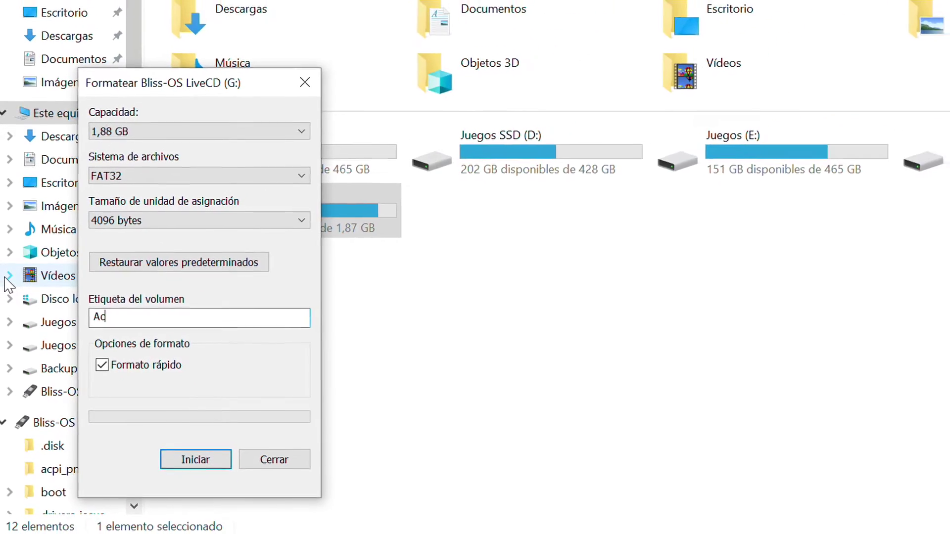
pyautogui.write(' Bios')
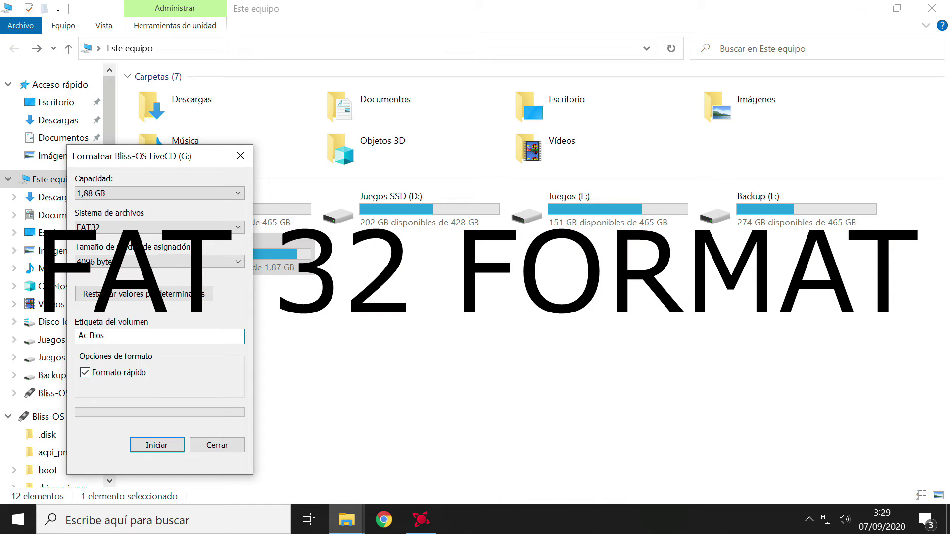
pyautogui.click(160, 445)
pyautogui.click(545, 261)
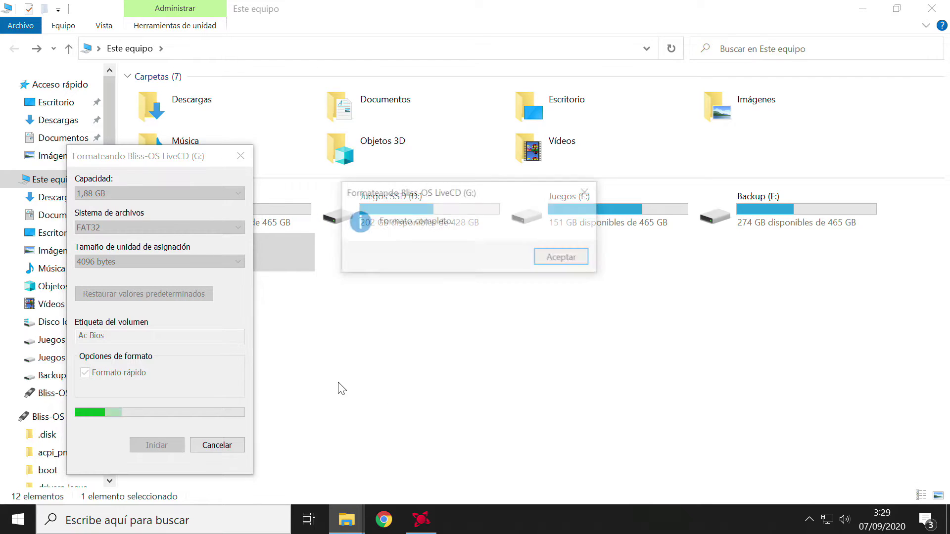
pyautogui.click(561, 259)
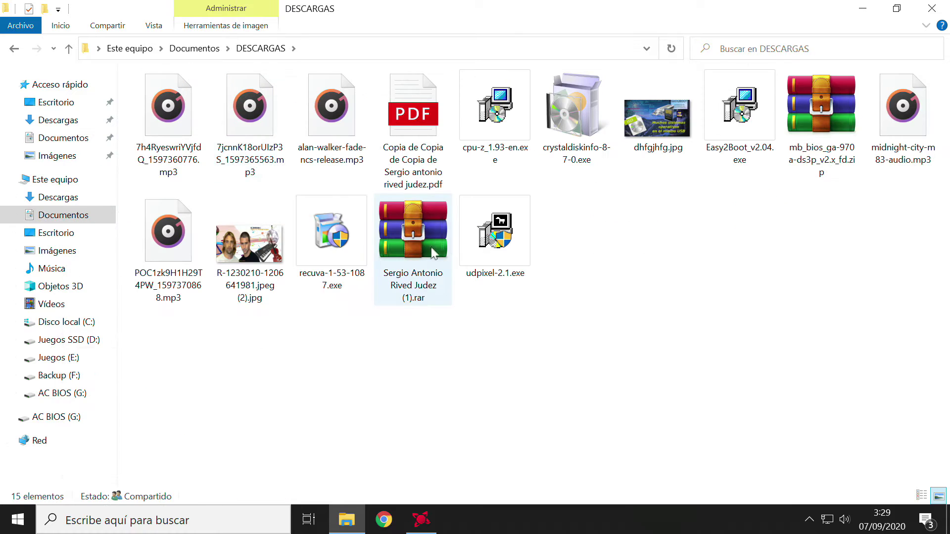
# Copy the BIOS archive mb_bios_ga-970a-ds3p_v2.x_fd.zip from the DESCARGAS folder to the clipboard
pyautogui.click(831, 125)
pyautogui.rightClick(829, 124)
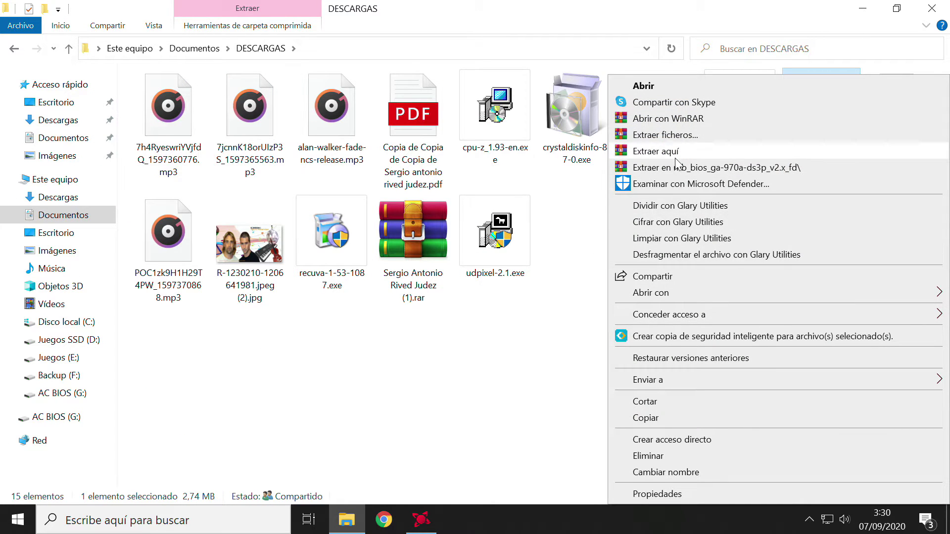
pyautogui.click(643, 418)
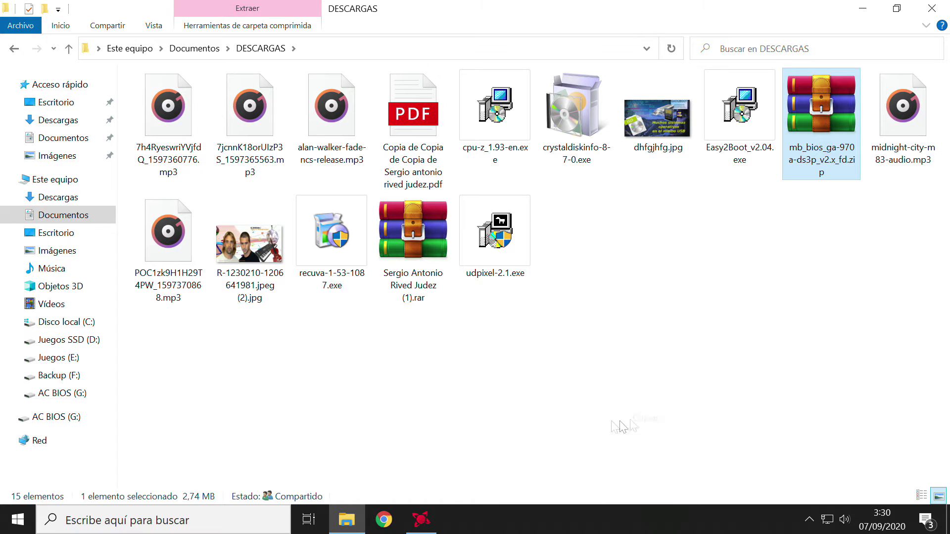
# Paste the copied BIOS archive into the root of the AC BIOS (G:) USB drive
pyautogui.click(688, 316)
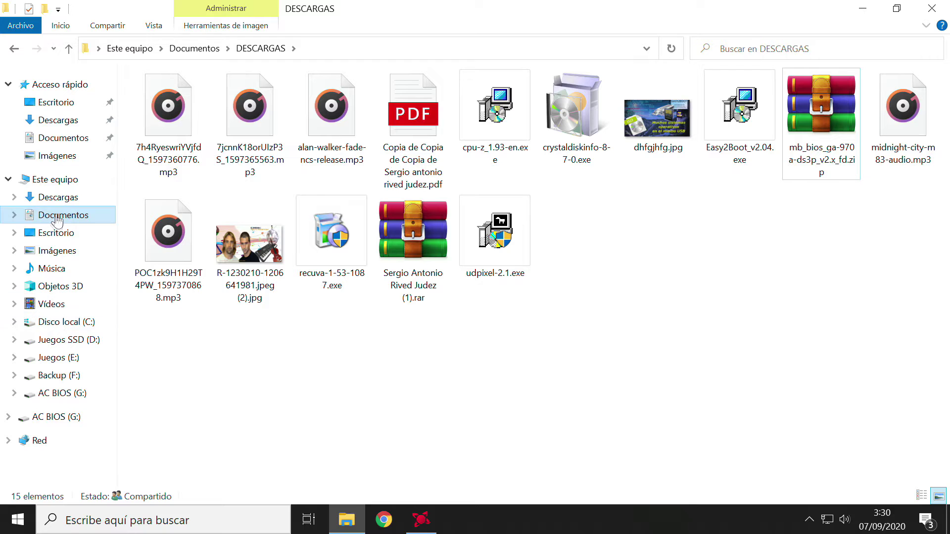
pyautogui.click(52, 181)
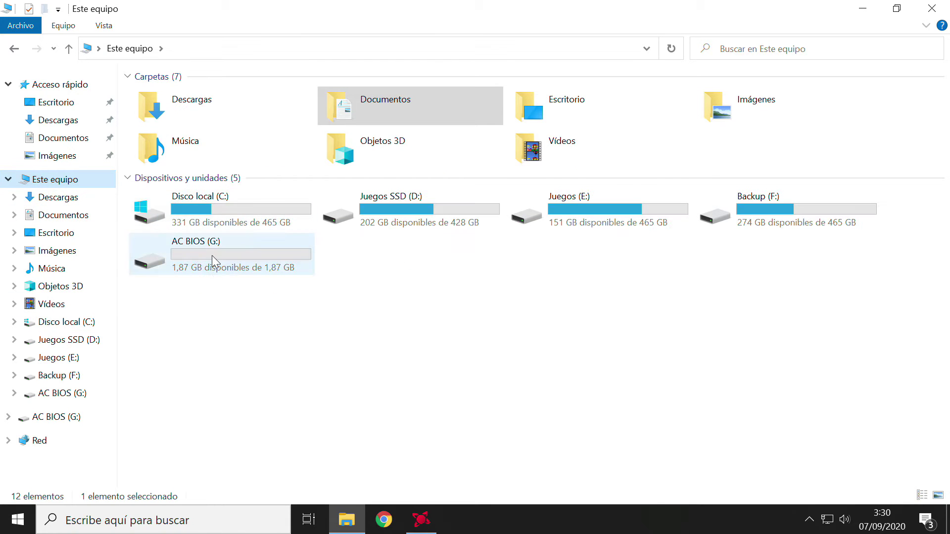
pyautogui.doubleClick(212, 255)
pyautogui.rightClick(375, 242)
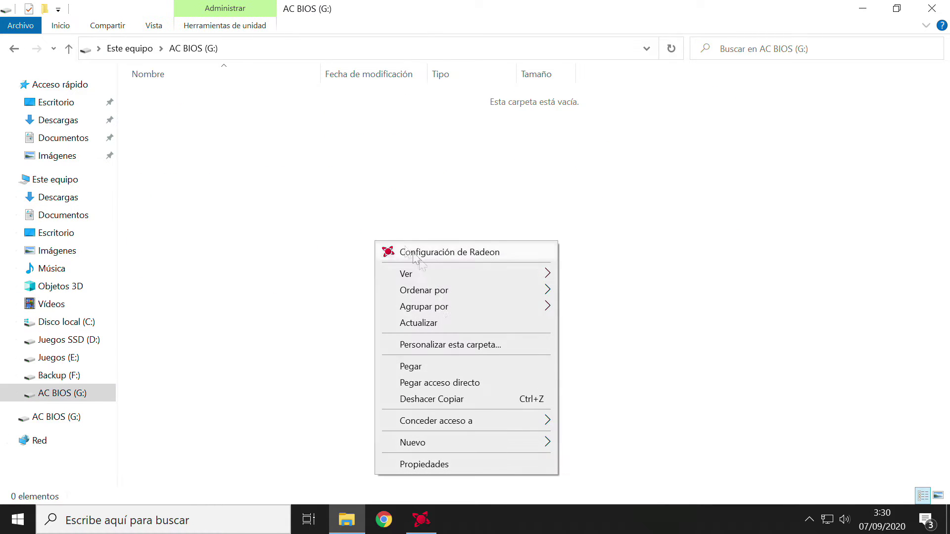
pyautogui.click(425, 367)
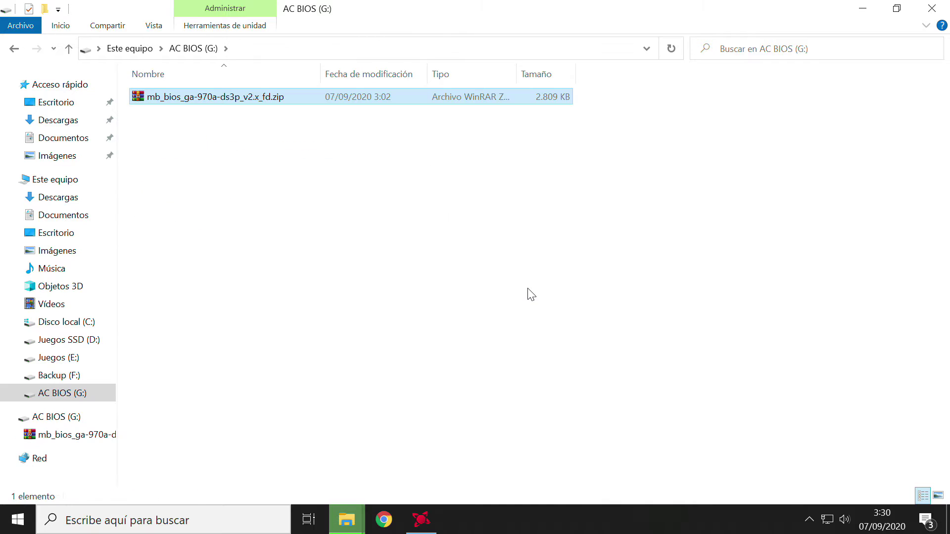
pyautogui.click(393, 255)
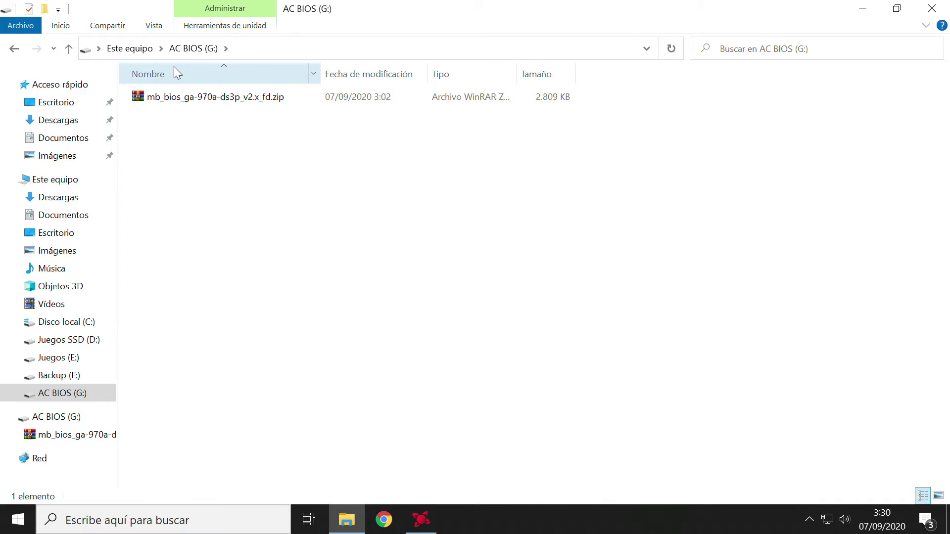
# In the advanced folder view options, choose to show hidden files, folders and drives
pyautogui.click(156, 27)
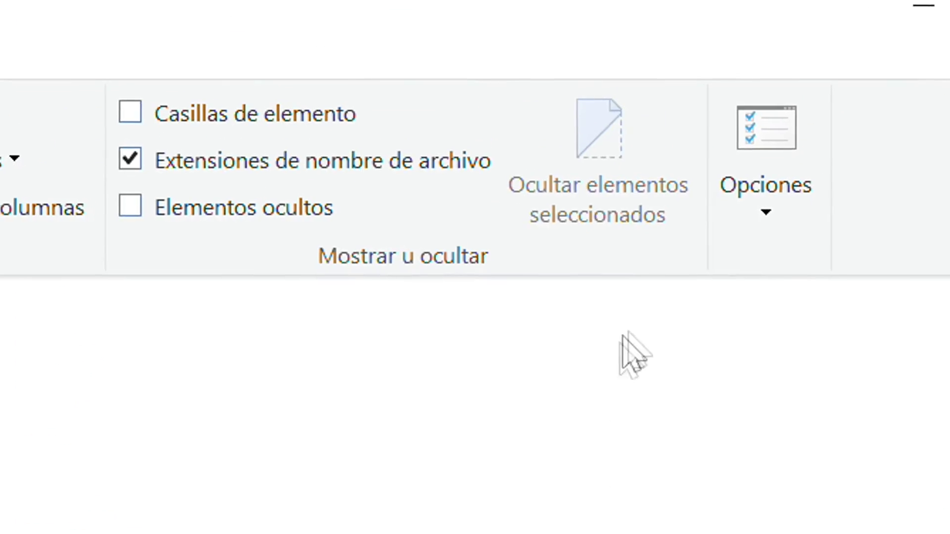
pyautogui.click(786, 122)
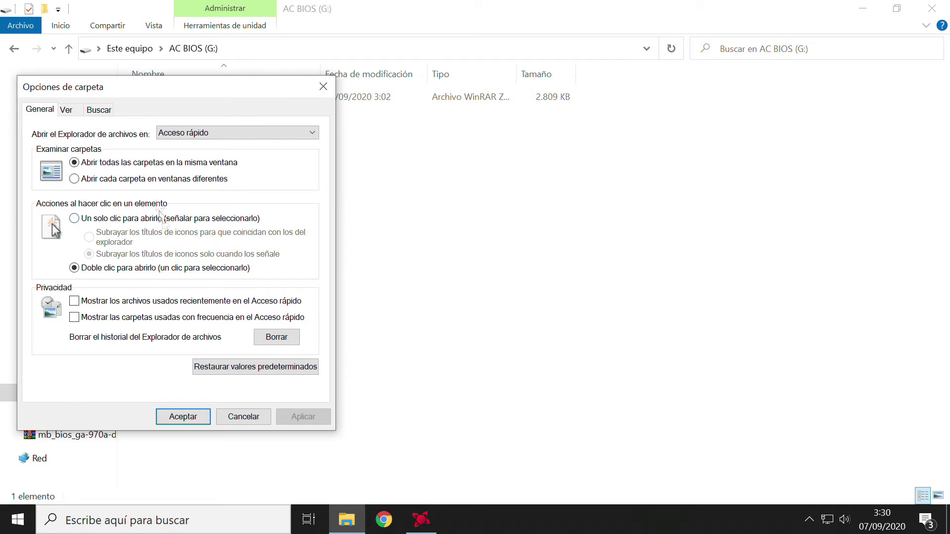
pyautogui.click(66, 109)
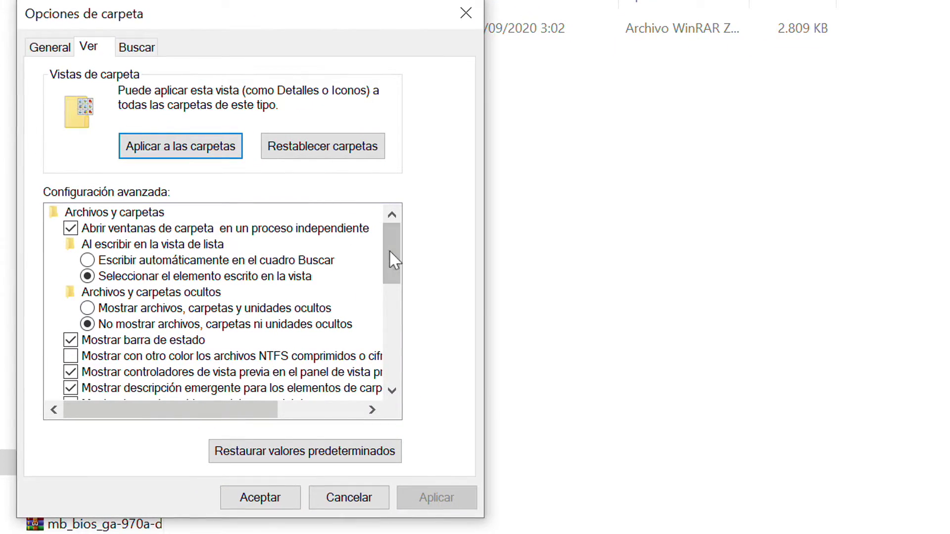
pyautogui.moveTo(388, 251); pyautogui.dragTo(392, 257)
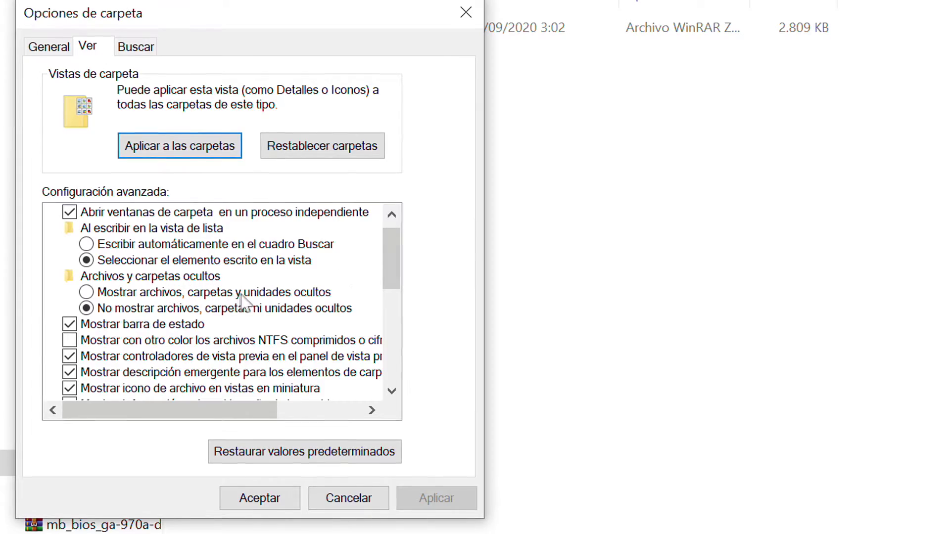
pyautogui.click(85, 292)
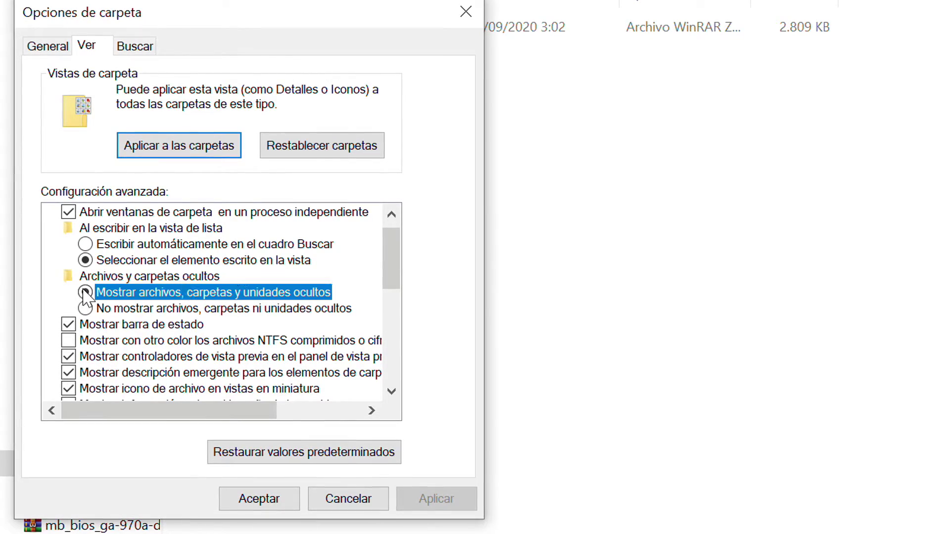
# Turn off hiding of protected operating system files, accept the warning, and apply the folder options
pyautogui.moveTo(387, 242); pyautogui.dragTo(383, 319)
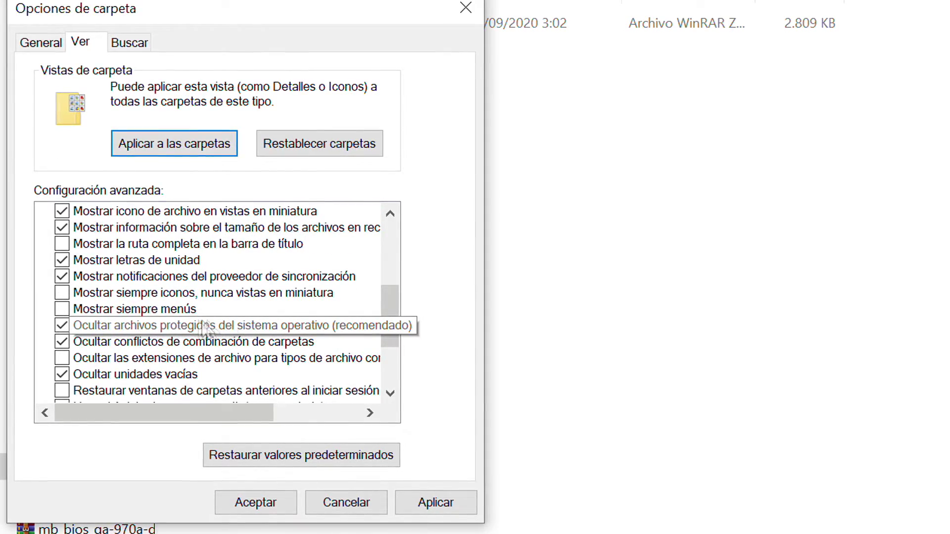
pyautogui.click(205, 327)
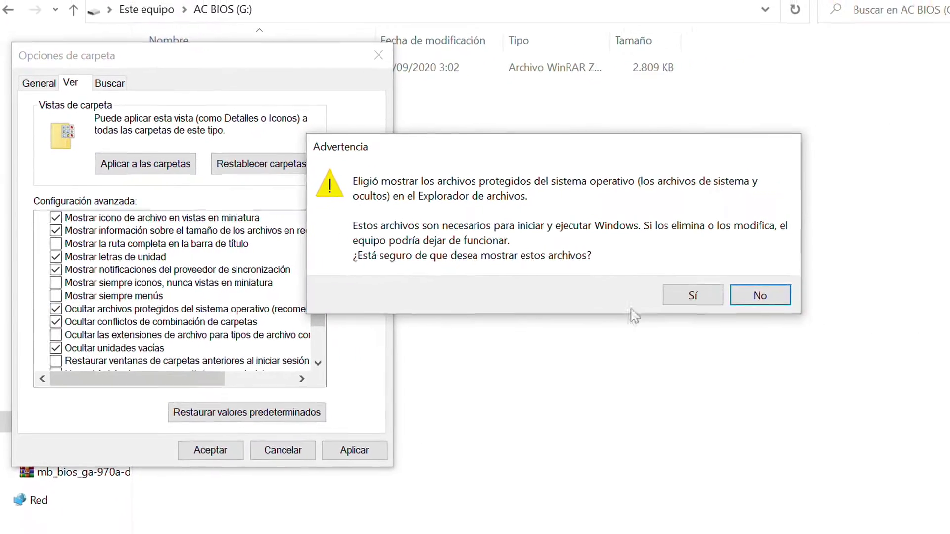
pyautogui.click(692, 295)
pyautogui.click(355, 450)
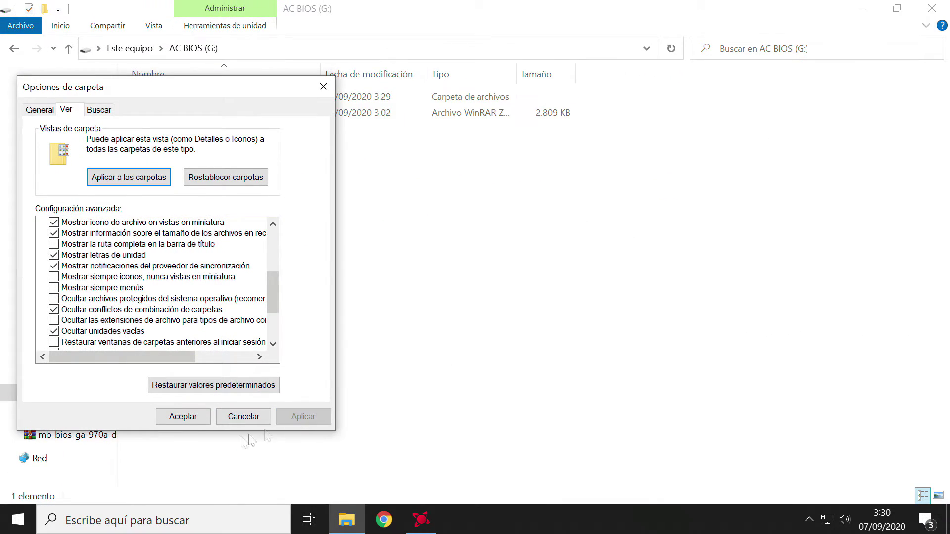
pyautogui.click(186, 417)
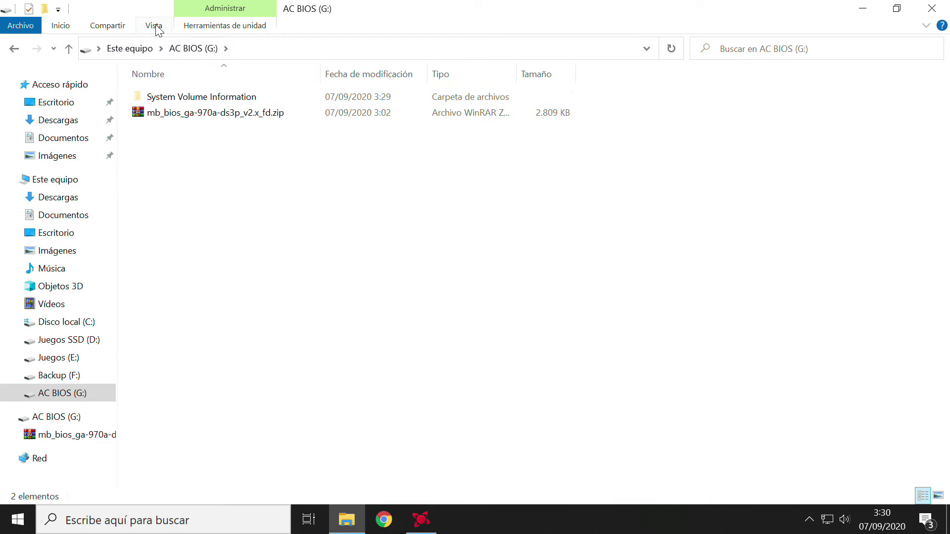
# Extract mb_bios_ga-970a-ds3p_v2.x_fd.zip directly into the root of the G: drive and reload the drive's contents
pyautogui.rightClick(162, 118)
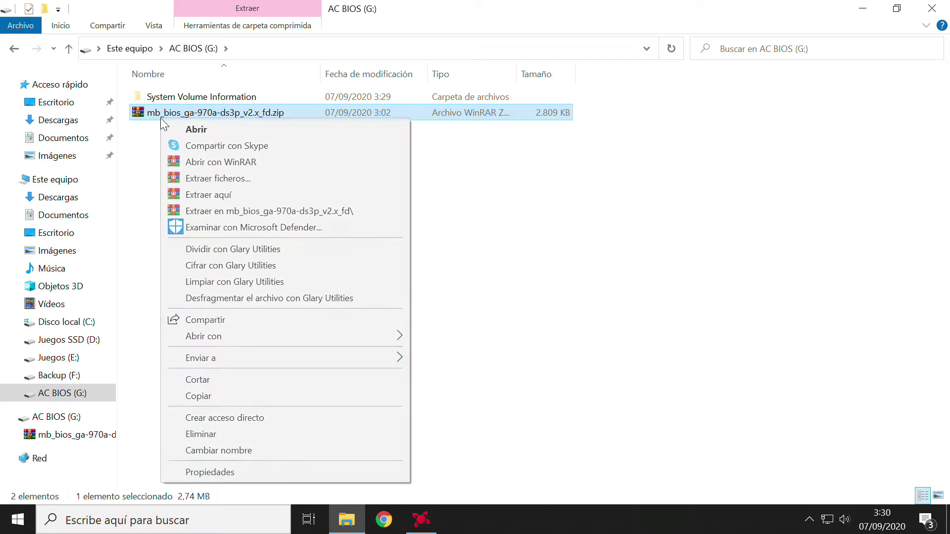
pyautogui.click(231, 195)
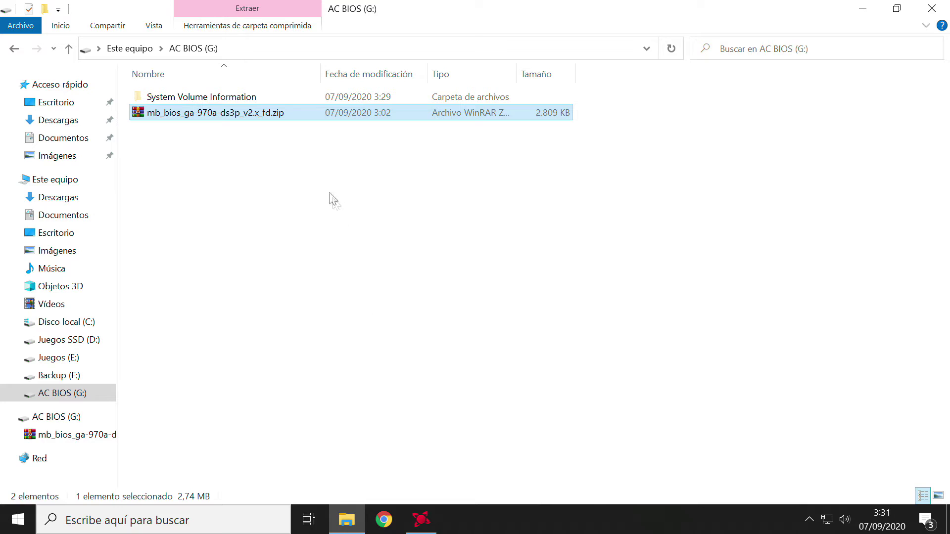
pyautogui.click(62, 394)
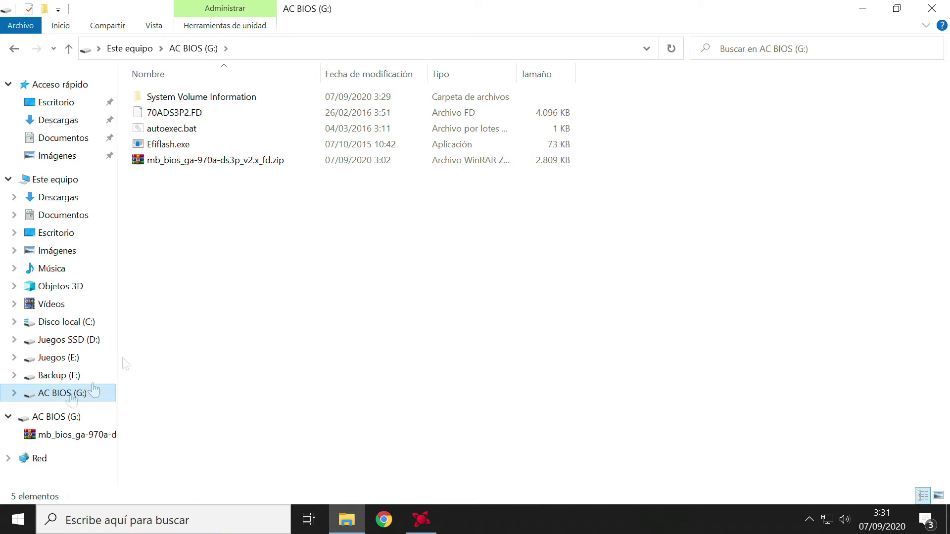